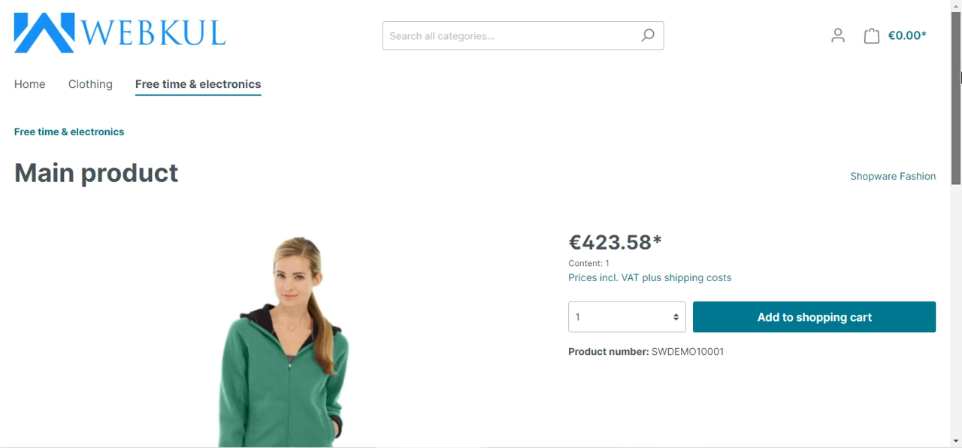
- Examine the reviews and the FAQ questions and answers on the Main product's storefront page
left_click_drag(957, 81, 936, 207)
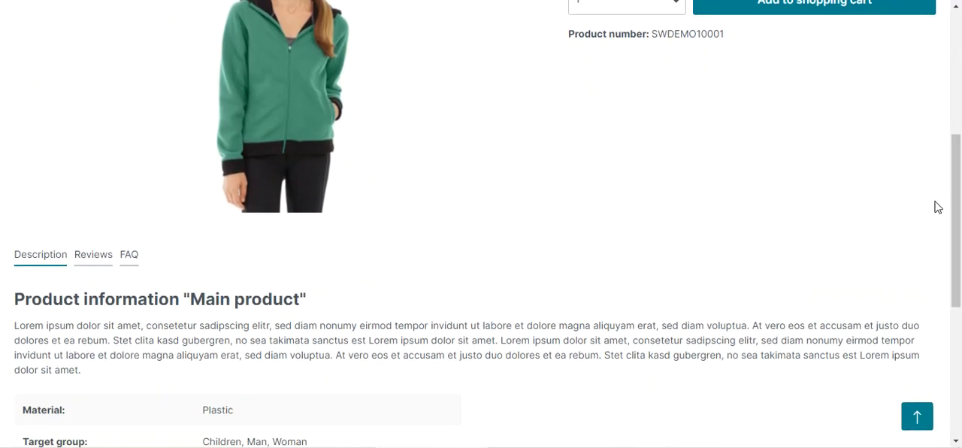
left_click(99, 268)
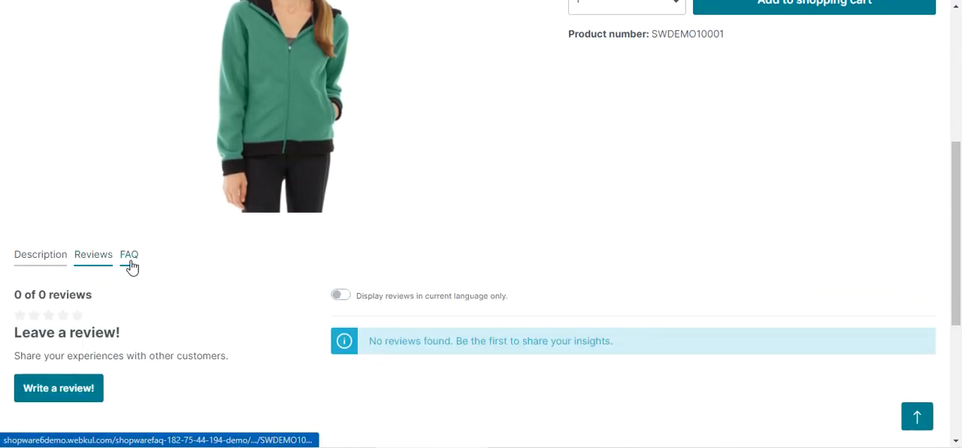
left_click(131, 268)
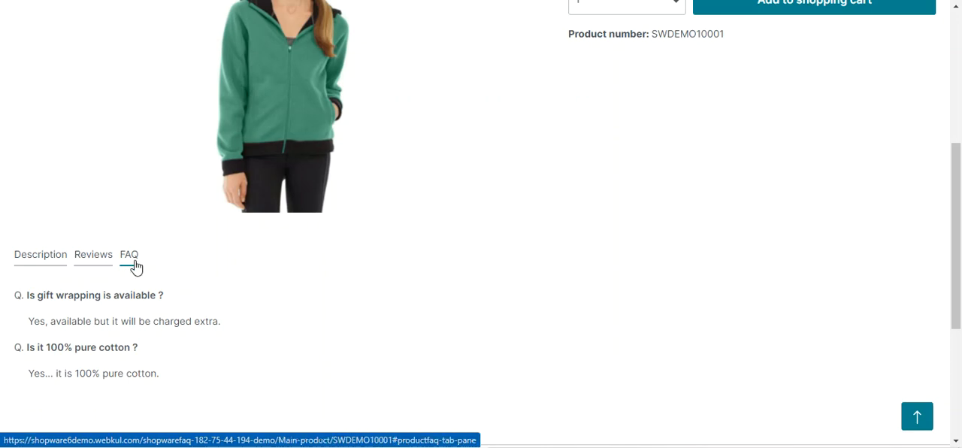
left_click_drag(35, 297, 151, 306)
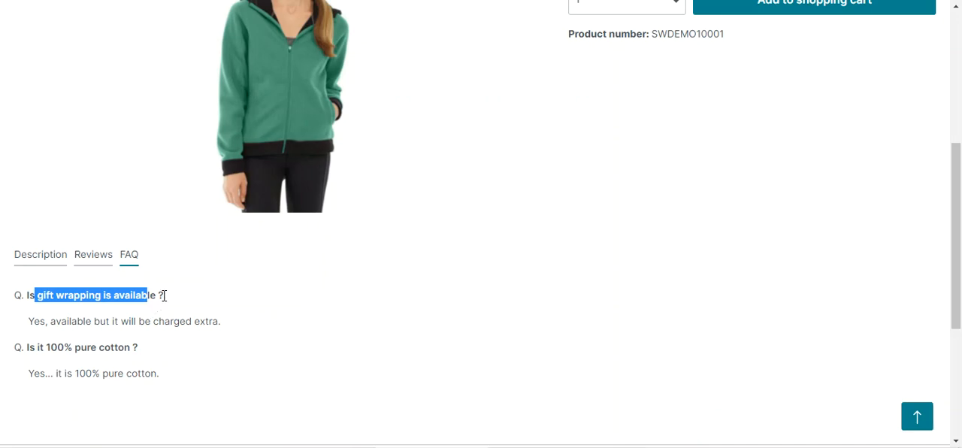
left_click_drag(161, 296, 214, 320)
left_click_drag(36, 296, 159, 305)
left_click_drag(46, 322, 217, 326)
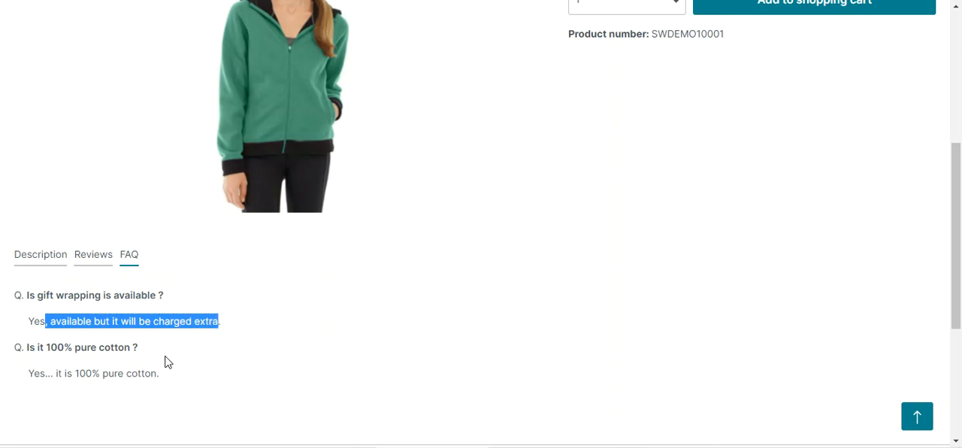
scroll(150, 353, "down", 1)
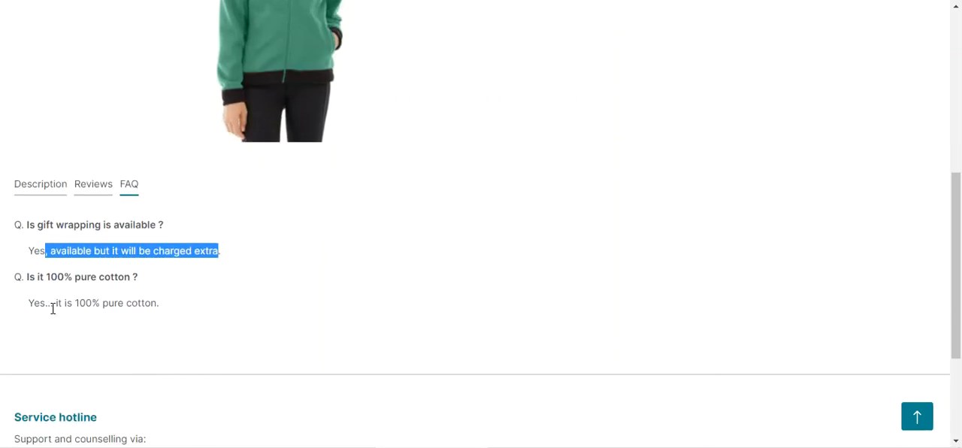
left_click(176, 308)
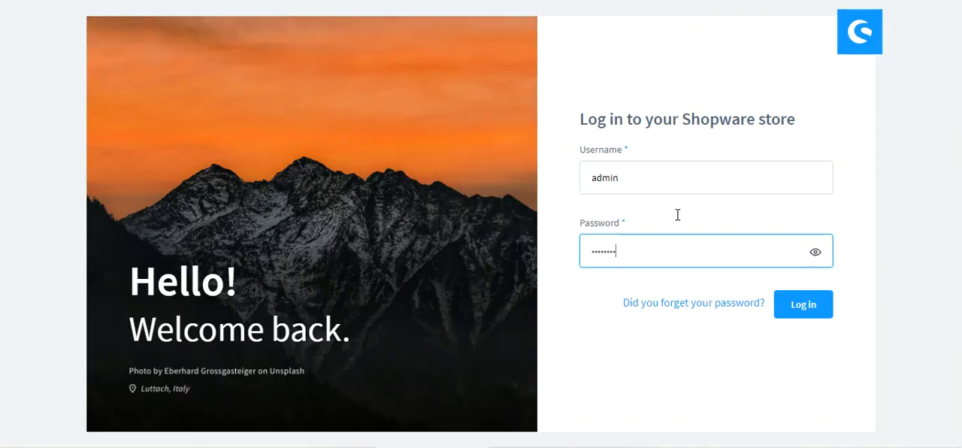
- Switch to the Shopware administration and log in as admin with the account password
type("are")
left_click(797, 304)
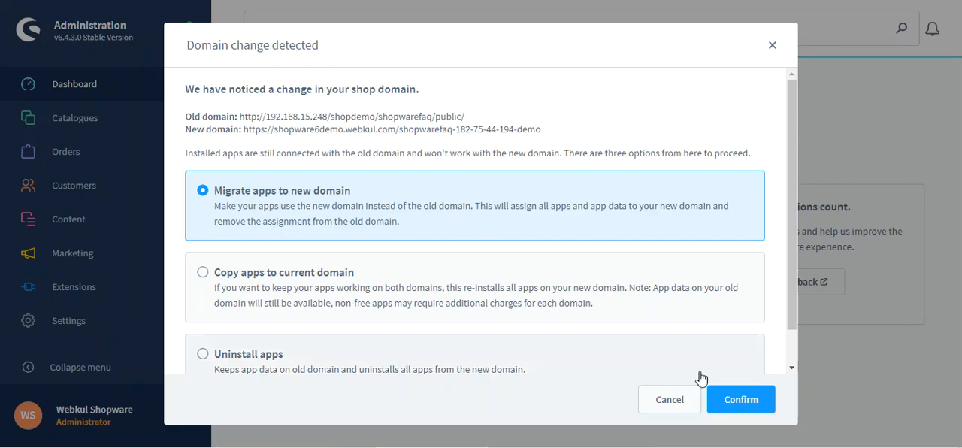
left_click(672, 400)
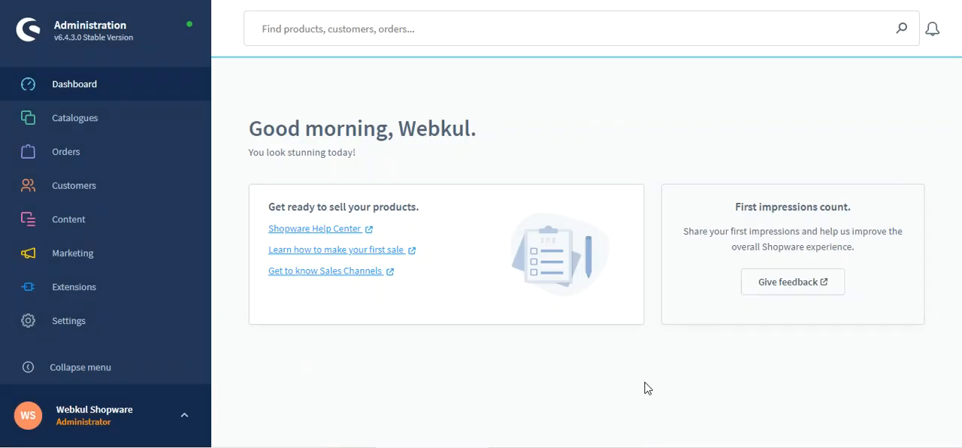
- Open the Product FAQ list from the extension settings
left_click(75, 330)
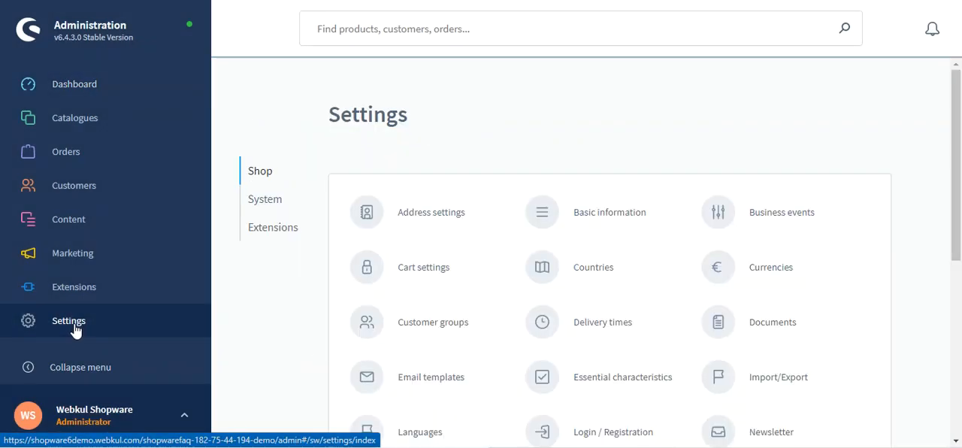
left_click(256, 234)
left_click(428, 217)
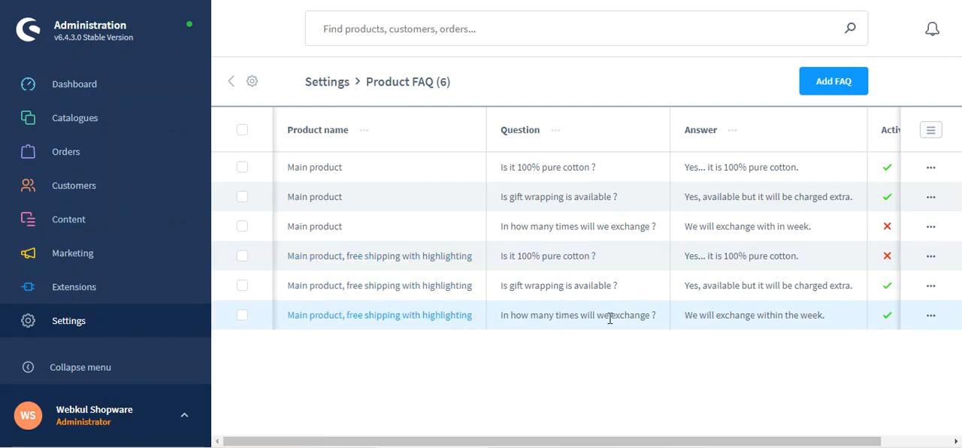
- Compare the FAQ entries in the administration list with the questions and answers on the Main product's storefront page
left_click_drag(647, 318, 502, 260)
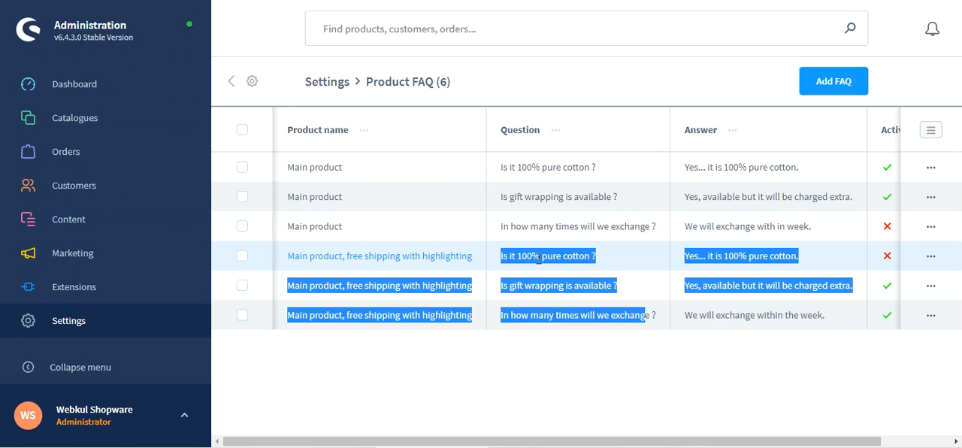
left_click(643, 226)
left_click_drag(642, 227, 503, 170)
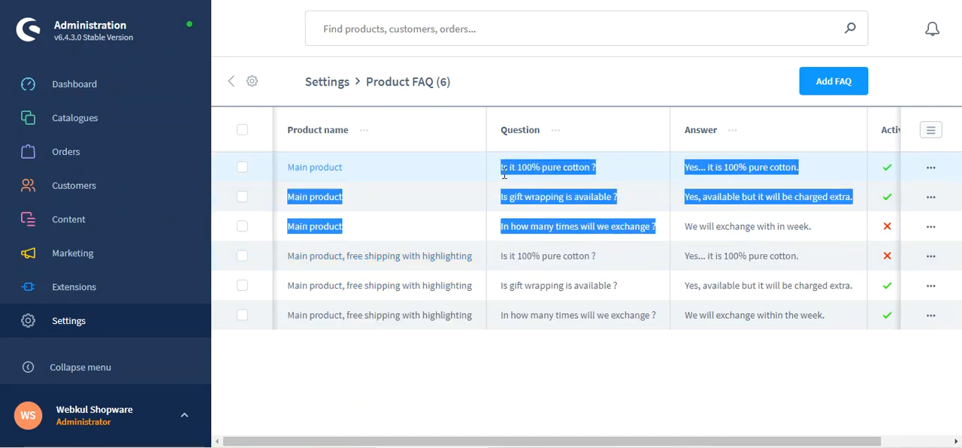
left_click(526, 184)
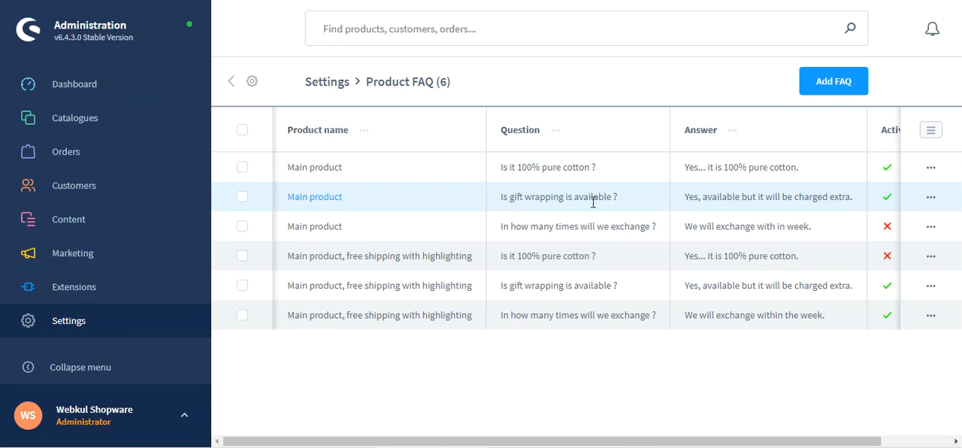
left_click_drag(711, 198, 843, 198)
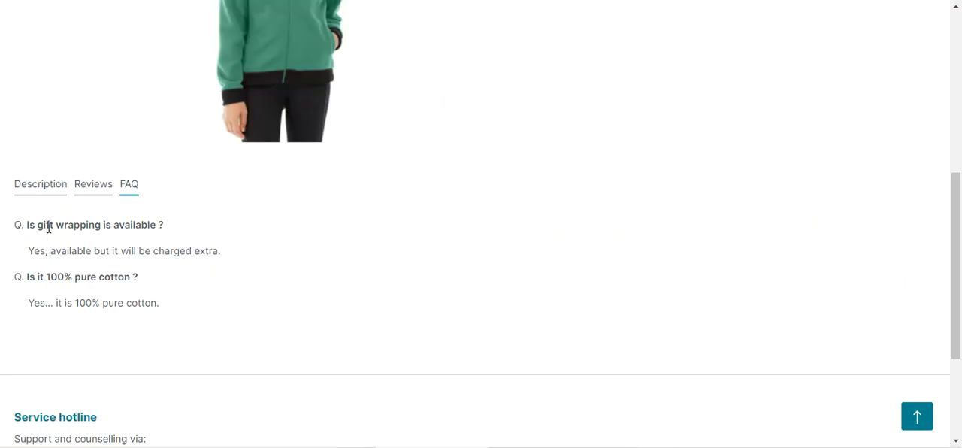
left_click_drag(46, 224, 145, 224)
left_click_drag(61, 250, 219, 251)
left_click_drag(50, 302, 142, 307)
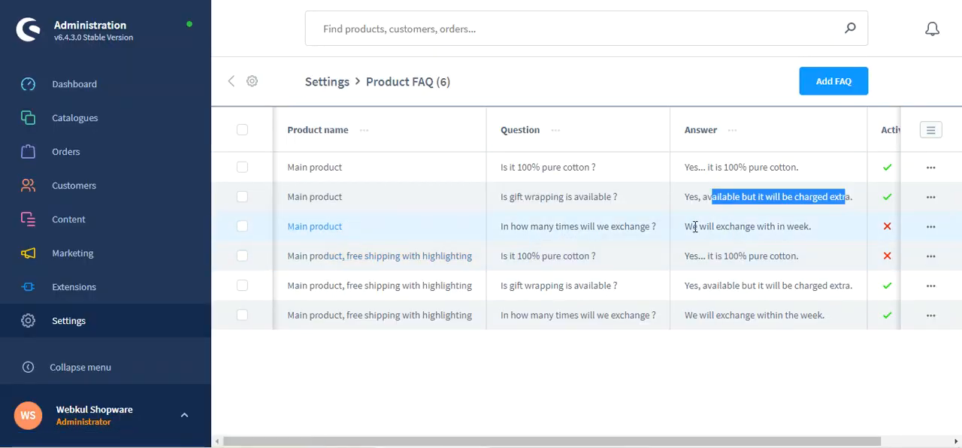
- Enable the status of the Main product's FAQ "In how many times will we exchange ?" and save it
left_click_drag(691, 226, 808, 230)
left_click_drag(556, 226, 656, 238)
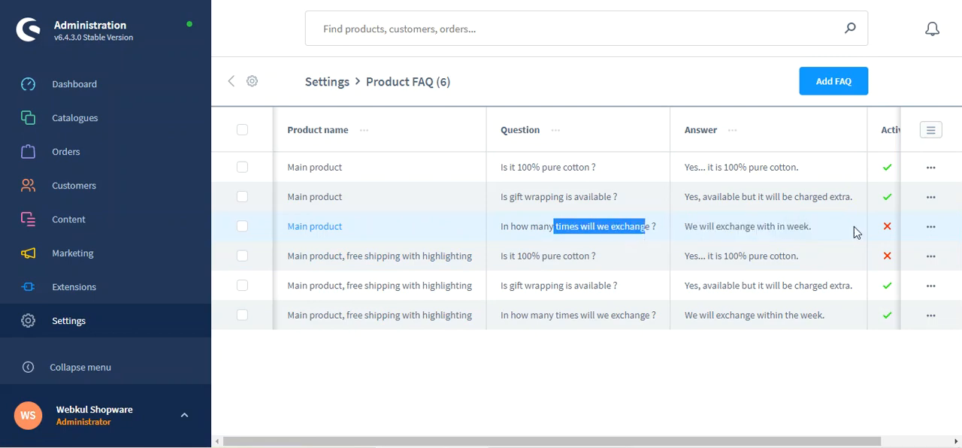
left_click(930, 229)
left_click(867, 262)
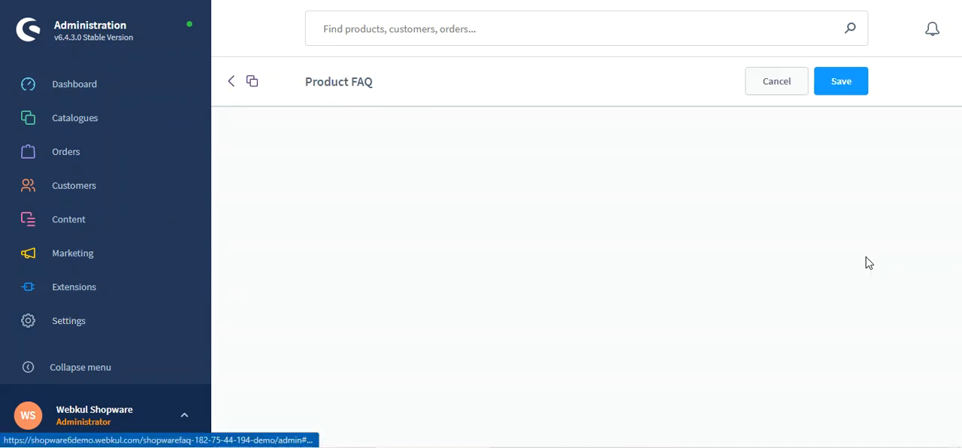
scroll(436, 279, "down", 1)
scroll(434, 280, "down", 1)
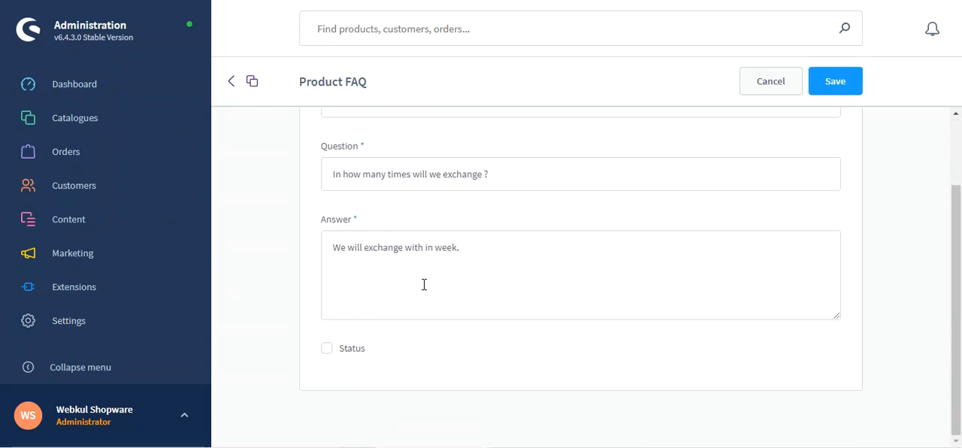
left_click(327, 350)
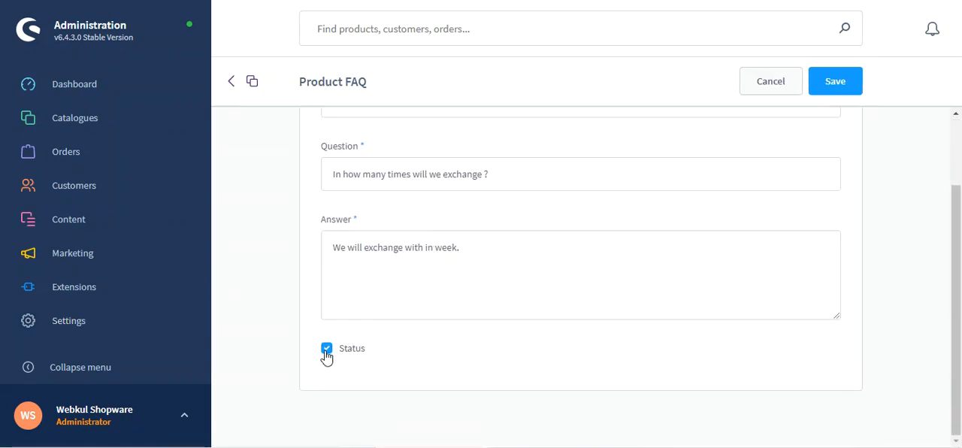
left_click(840, 85)
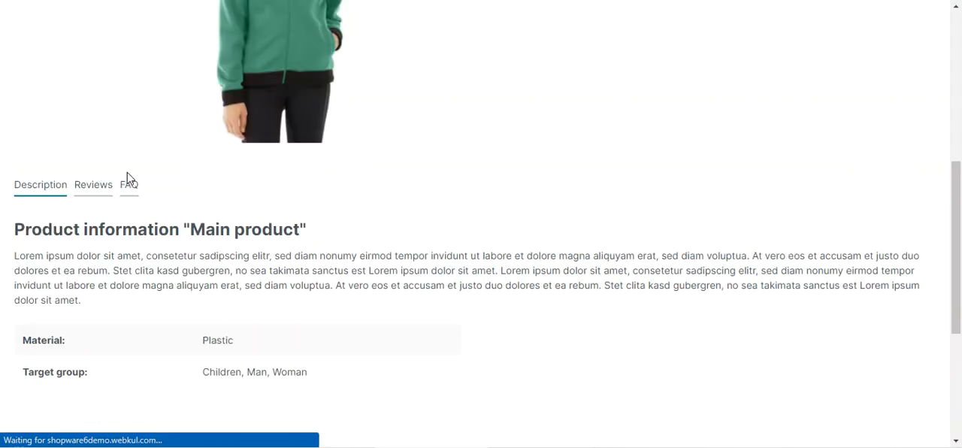
- Check the Main product's storefront FAQ section for the exchange question and its answer
left_click(124, 187)
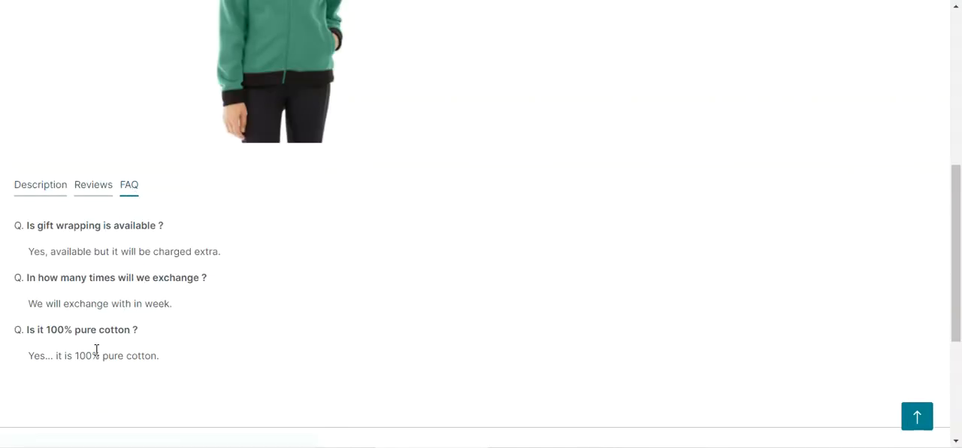
left_click_drag(31, 279, 205, 290)
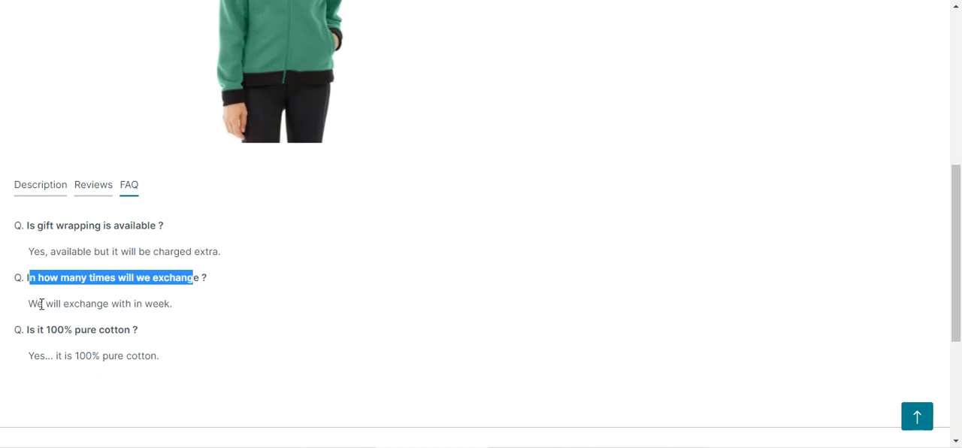
left_click_drag(37, 304, 181, 315)
left_click(218, 331)
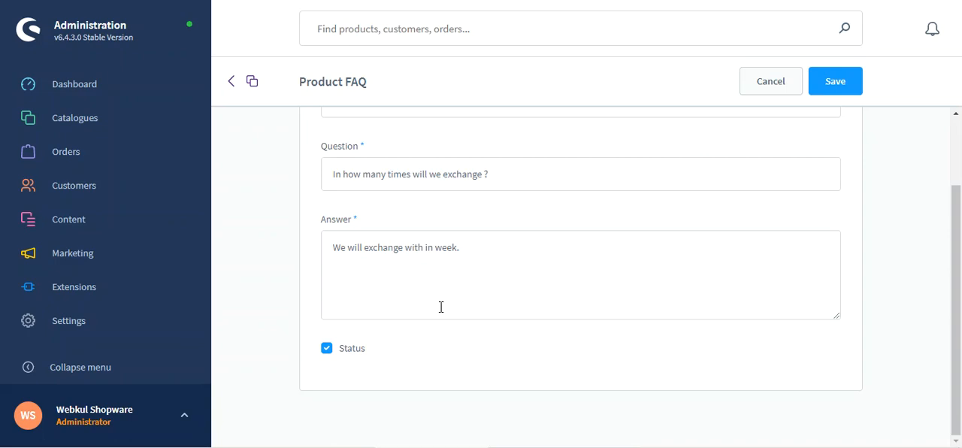
- Start a new product FAQ and assign it to "Main product"
left_click(233, 89)
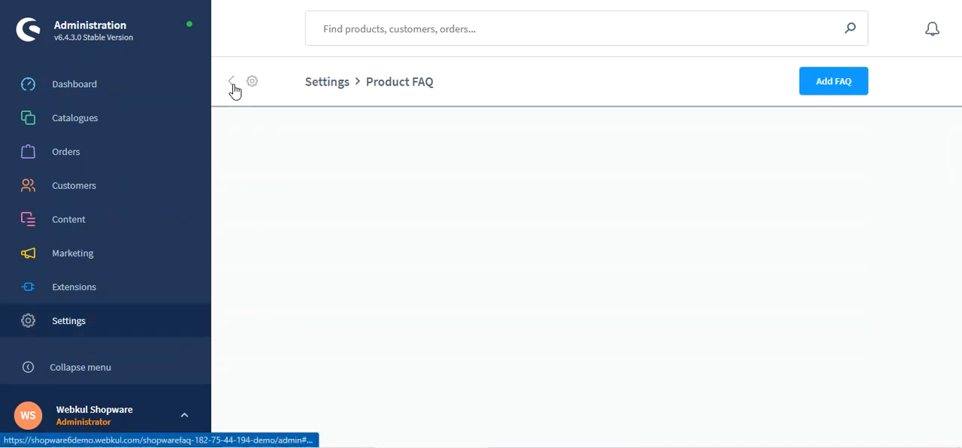
left_click(835, 84)
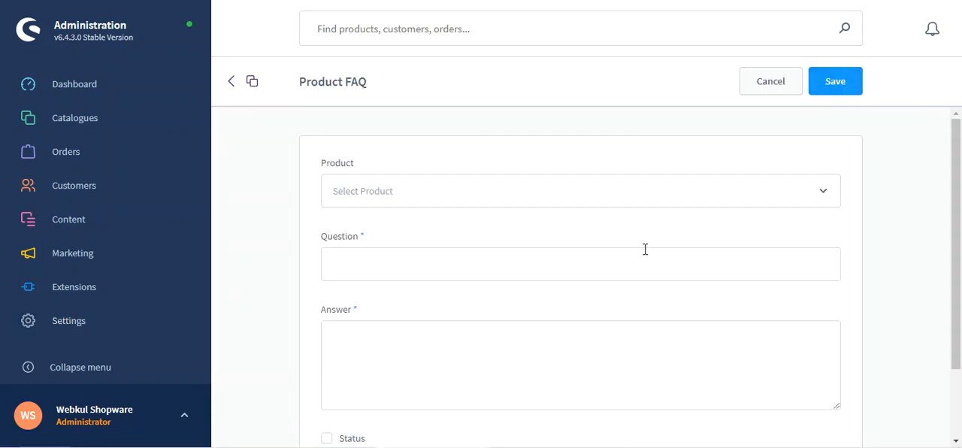
scroll(356, 268, "down", 2)
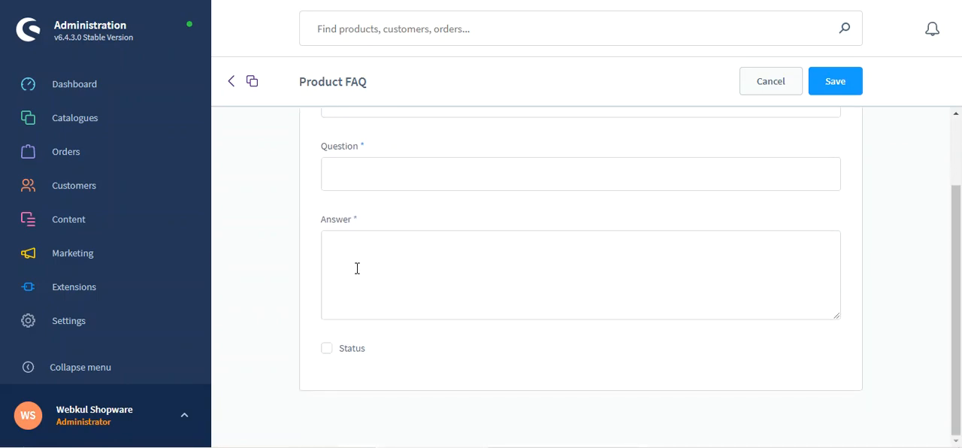
scroll(357, 268, "up", 2)
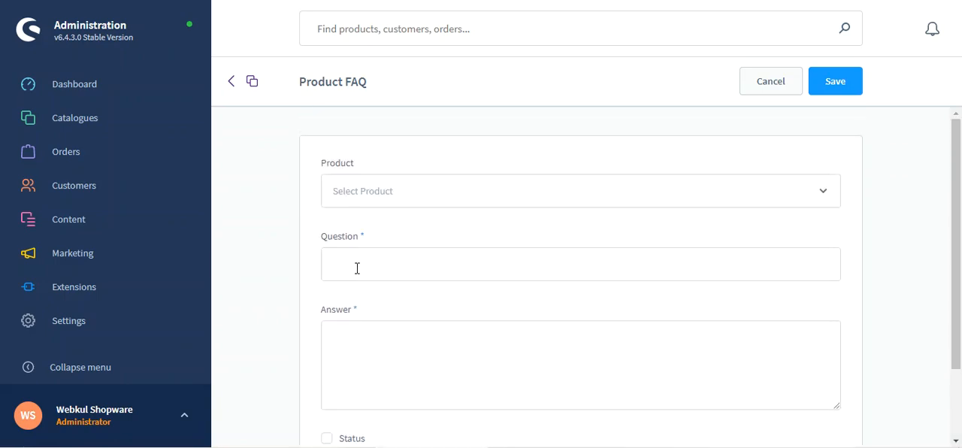
left_click(428, 196)
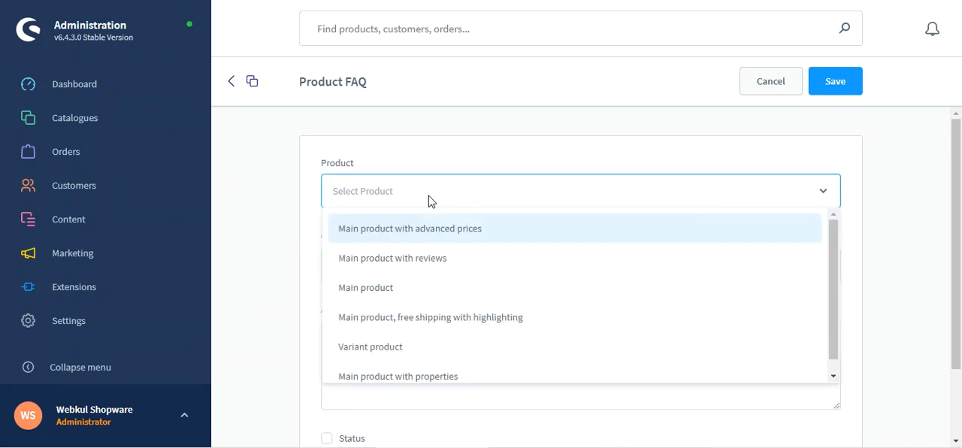
left_click(388, 293)
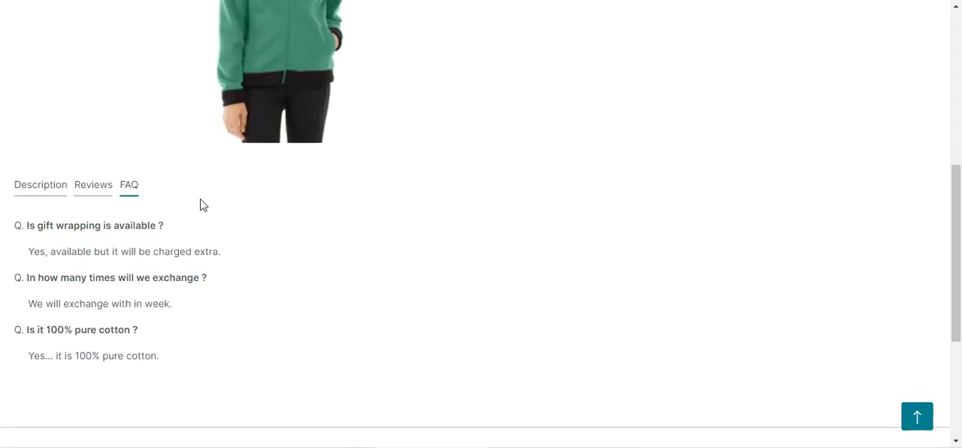
scroll(200, 205, "up", 5)
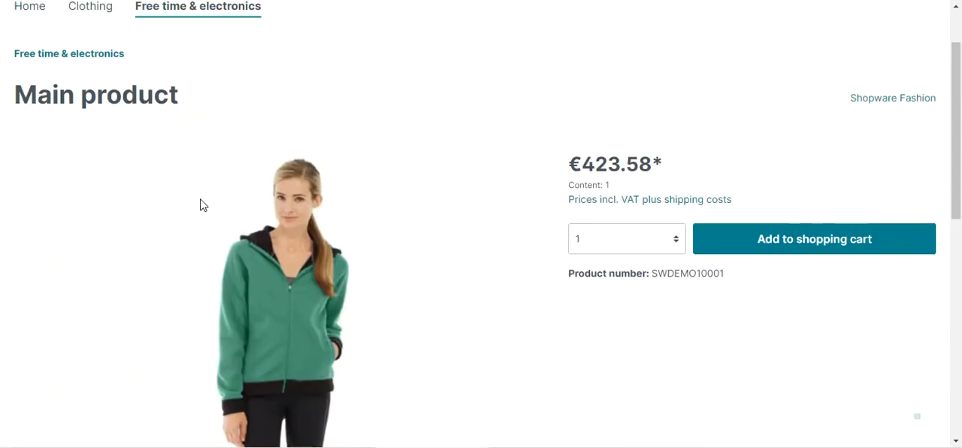
scroll(199, 205, "down", 5)
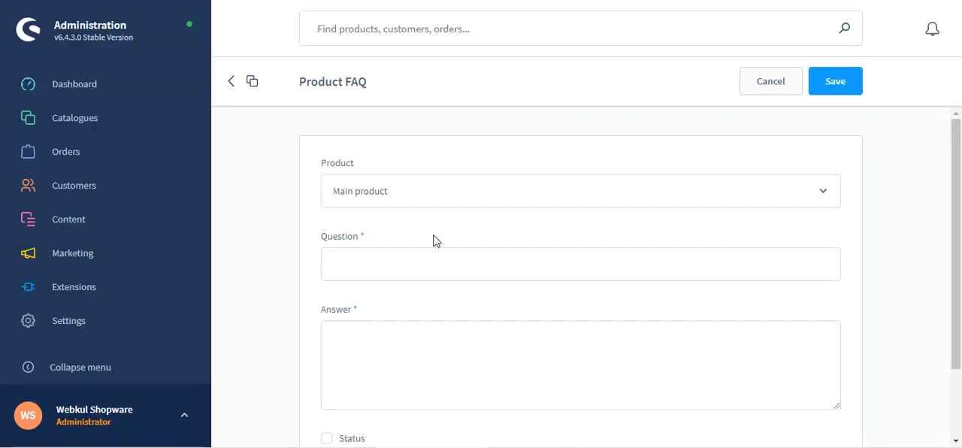
- Enter "Is this product washable?" as the new FAQ's question
left_click(377, 266)
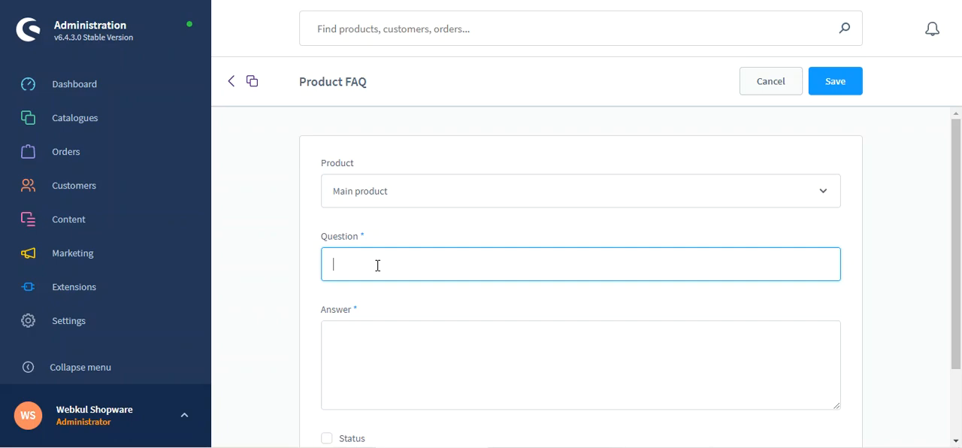
type("Is this produ")
type("ct wasab")
type("leble")
key("BackSpace")
key("BackSpace")
key("BackSpace")
type("ble")
- Enter "Yes, it's washable." as the answer to the new FAQ's washability question
left_click(409, 326)
type("Yes, ")
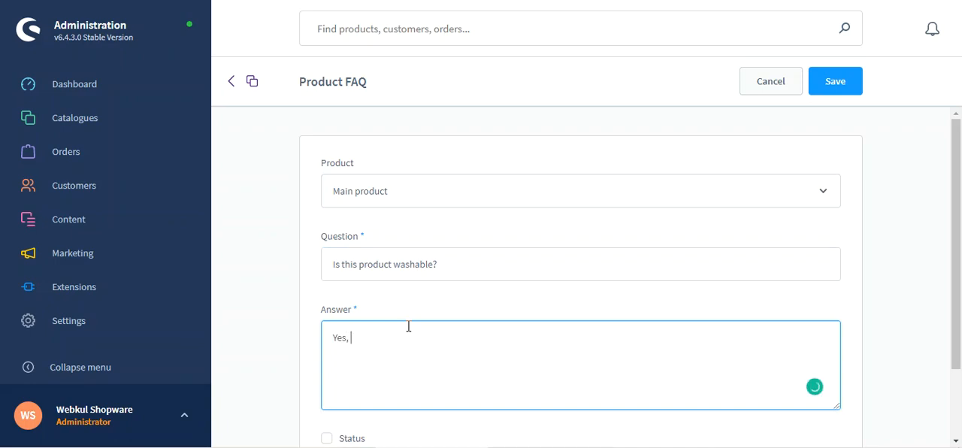
type("it's washabe")
left_click(398, 342)
type("le.")
- Enable the new FAQ's status and save the entry
scroll(428, 331, "down", 2)
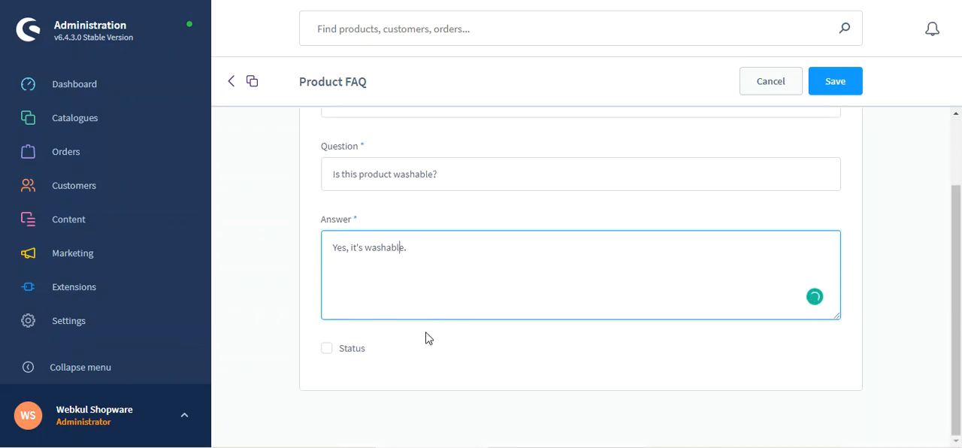
left_click(327, 350)
scroll(490, 316, "up", 2)
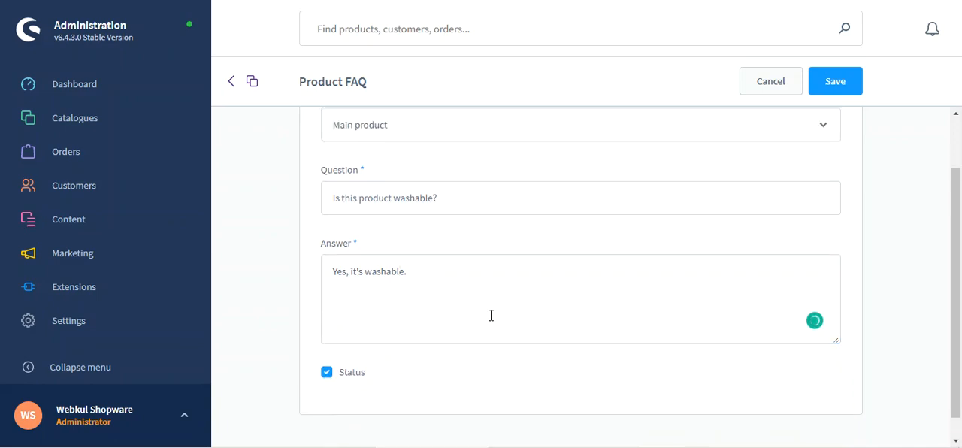
left_click(836, 82)
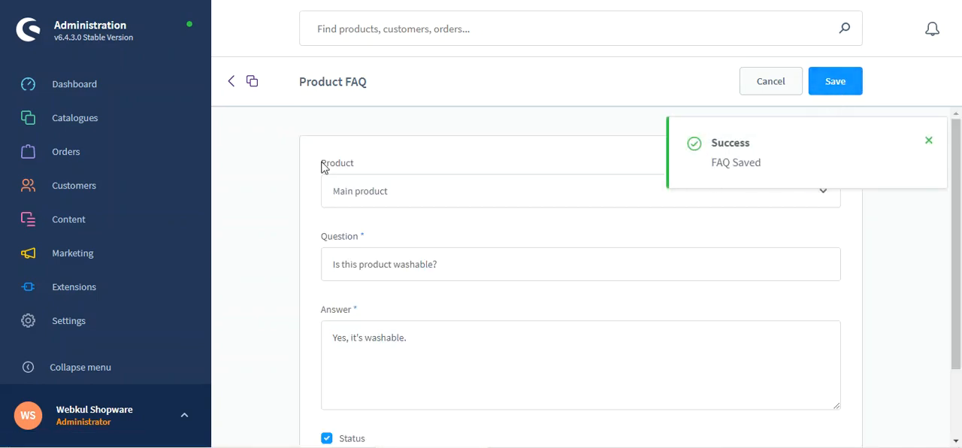
- Return to the product FAQ list and check the question, answer and active state of the "Is this product washable?" entry
left_click(233, 82)
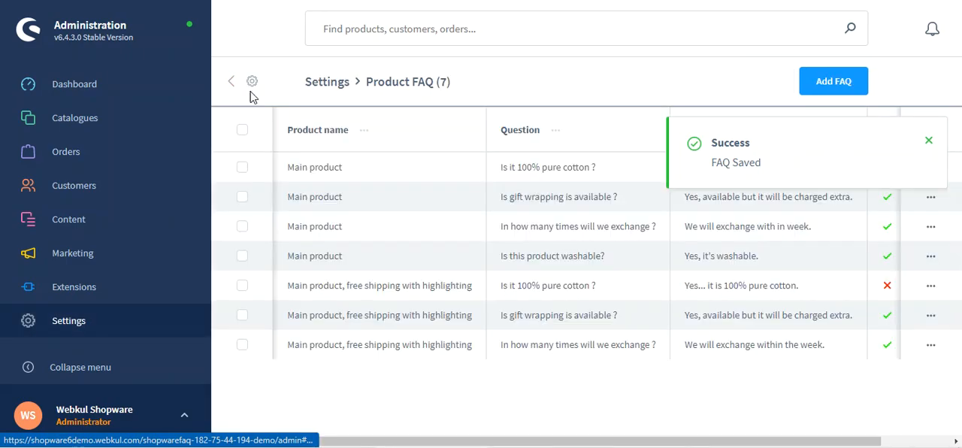
left_click(928, 140)
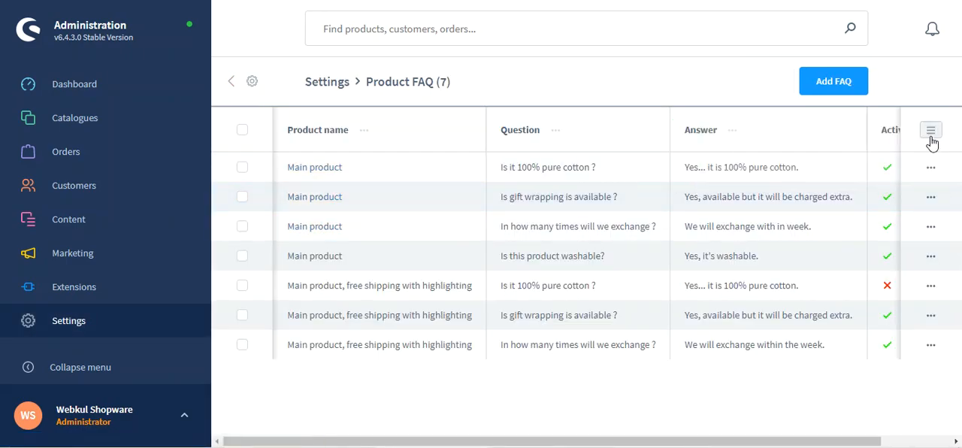
left_click(931, 134)
left_click(928, 135)
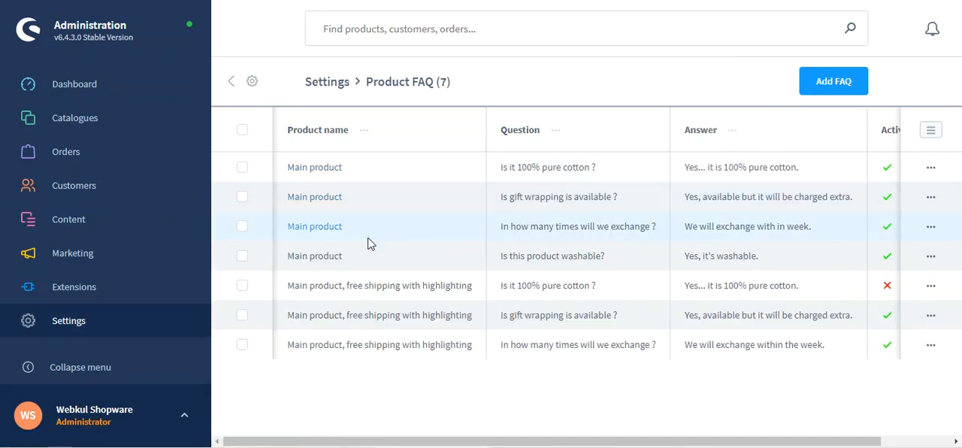
left_click_drag(511, 255, 601, 256)
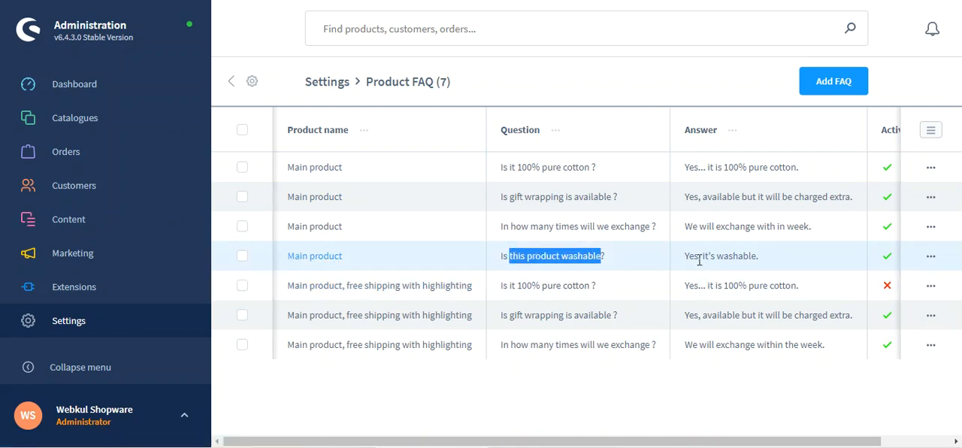
left_click_drag(699, 260, 750, 258)
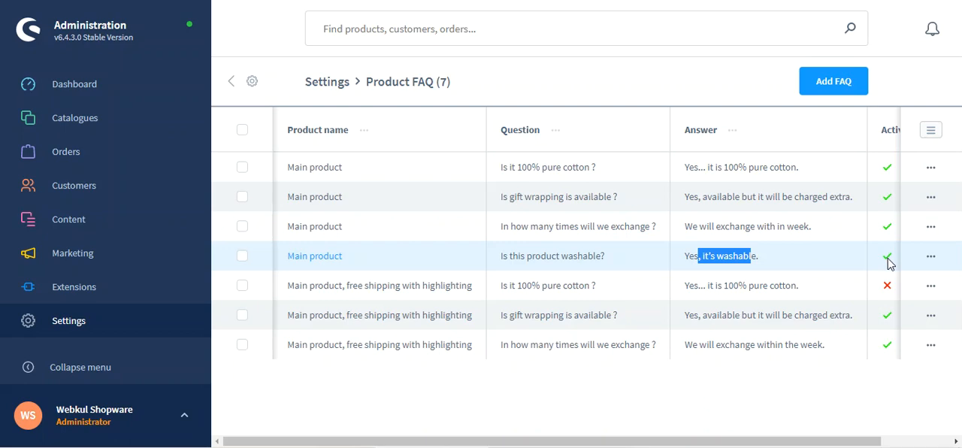
left_click(931, 256)
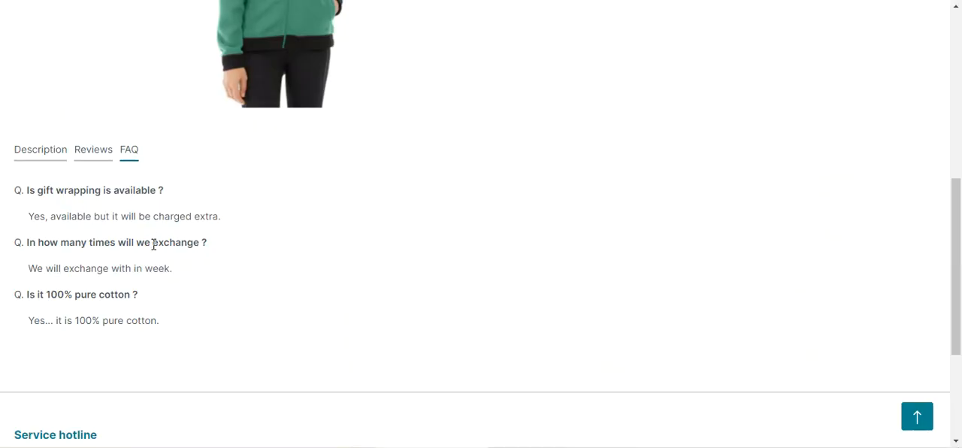
- Reload the Main product's storefront page and check its FAQ section for the washability question and answer
scroll(153, 245, "up", 4)
key("F5")
scroll(142, 182, "up", 5)
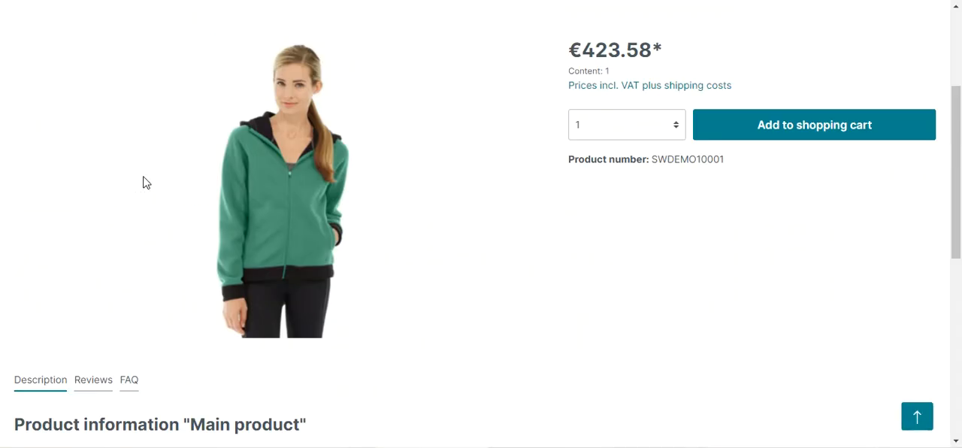
scroll(146, 183, "down", 4)
scroll(144, 183, "down", 2)
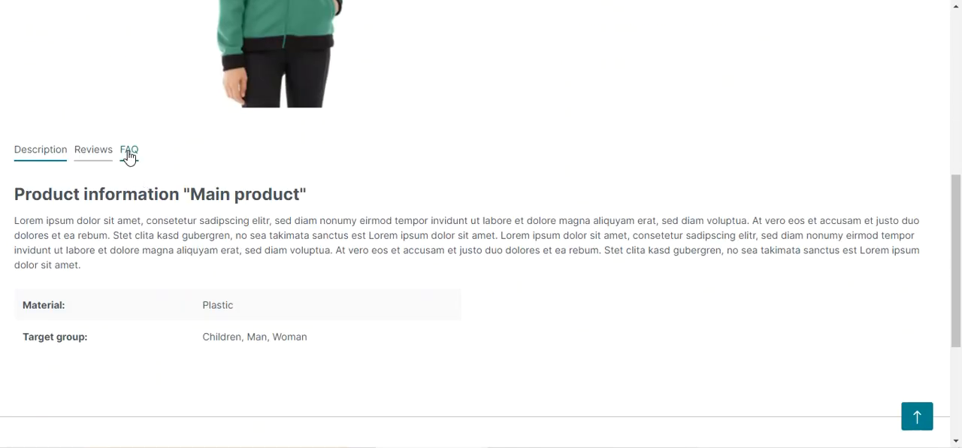
left_click(129, 154)
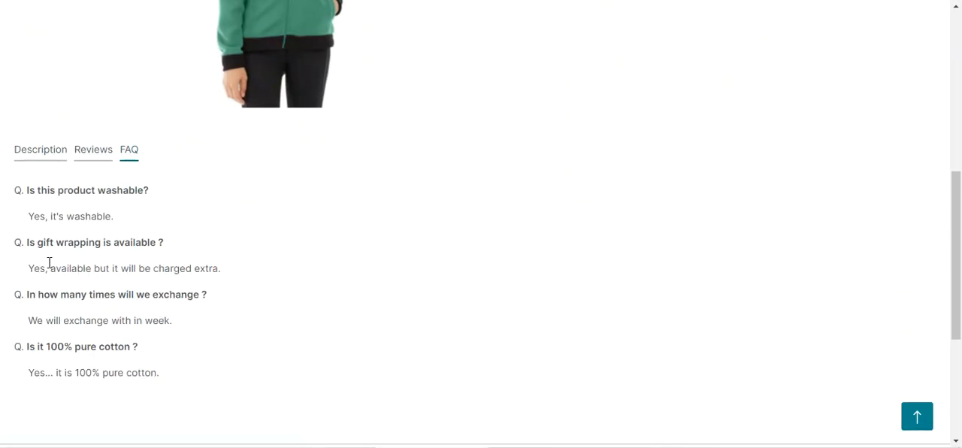
left_click_drag(30, 192, 144, 190)
left_click(129, 217)
left_click_drag(34, 216, 106, 217)
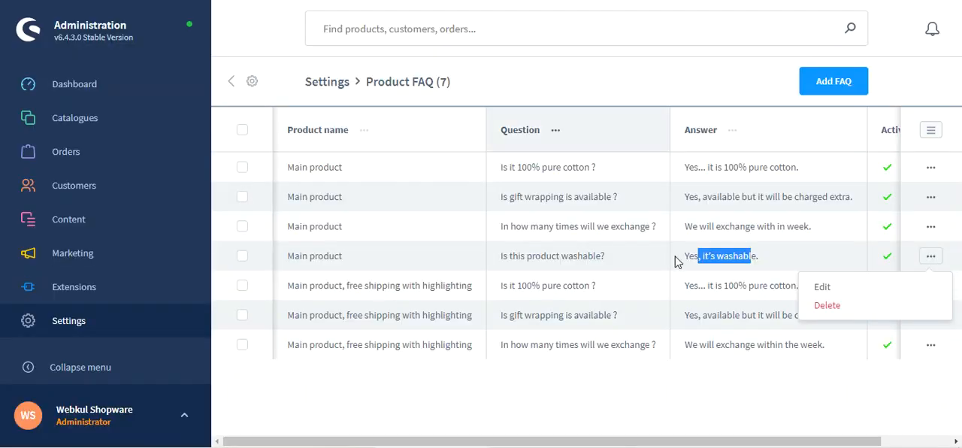
- Edit the "Is this product washable?" FAQ, append "and you can wash it as many times as you want!" to its answer, and save it
left_click(861, 290)
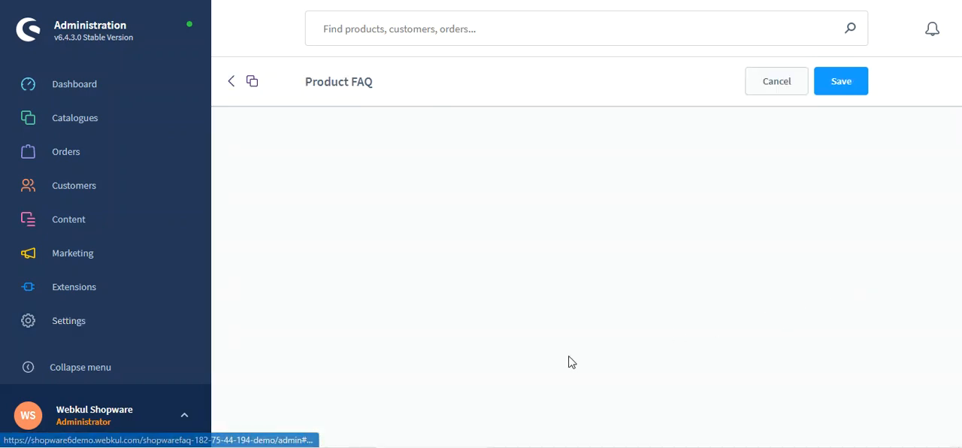
scroll(405, 342, "down", 2)
left_click(413, 252)
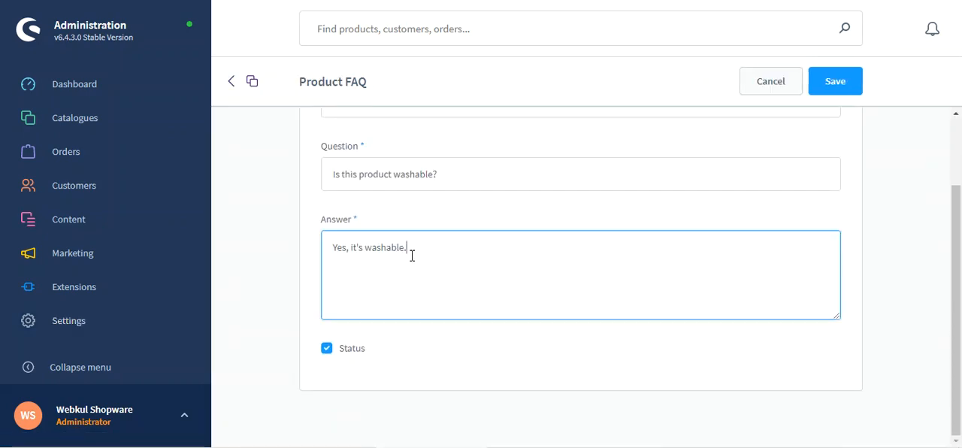
type("and you ")
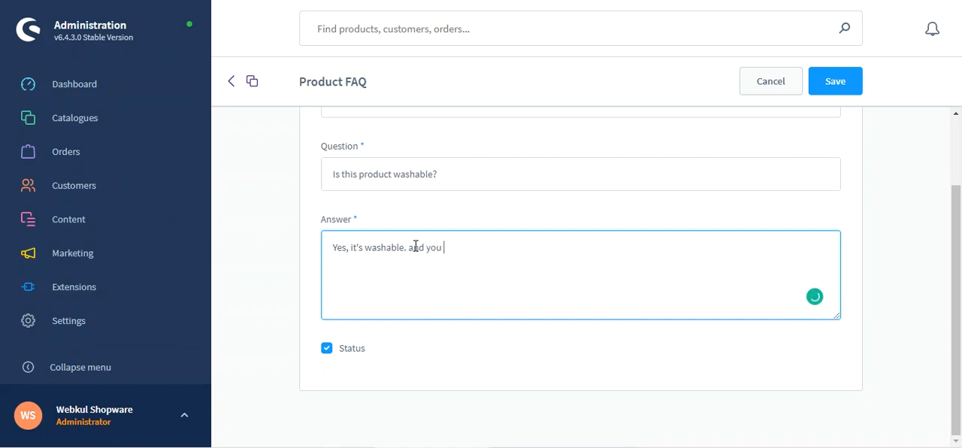
type("can wash it as many time")
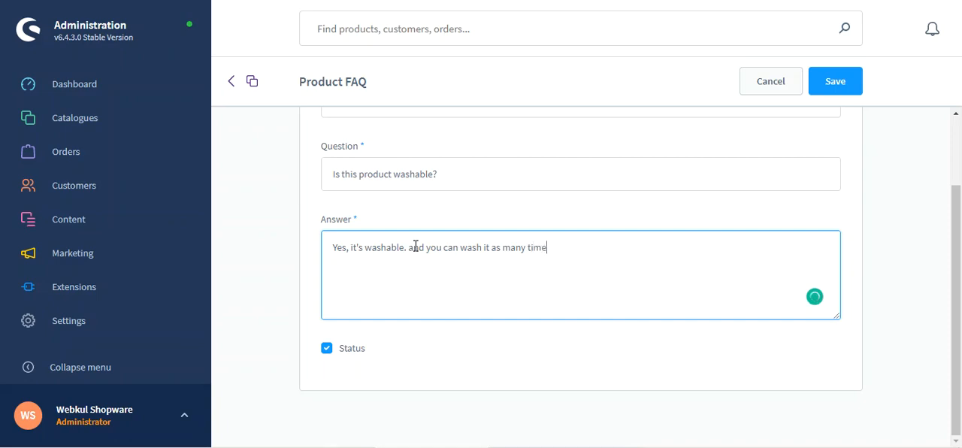
type("s as you want!")
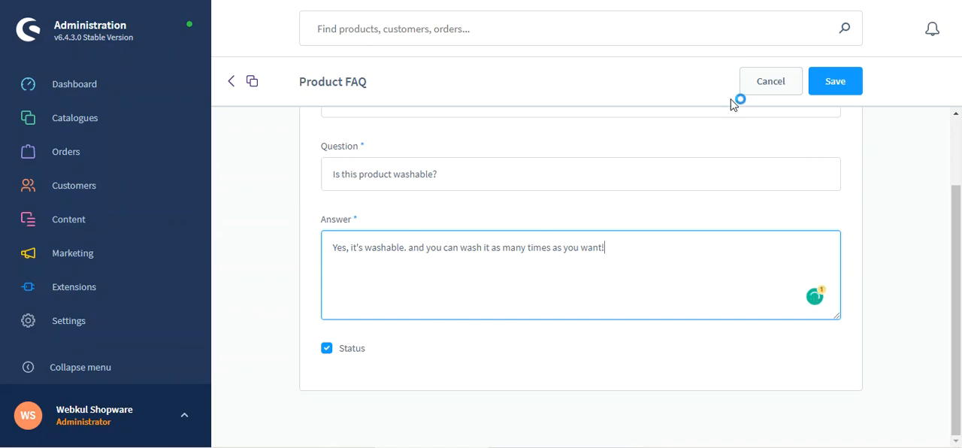
left_click(820, 93)
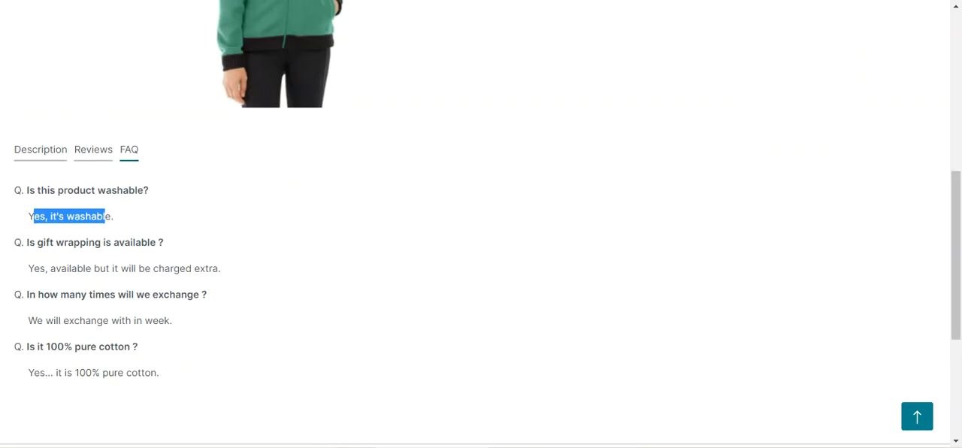
- Reload the Main product's storefront page and check the extended washability answer in its FAQ section
key("F5")
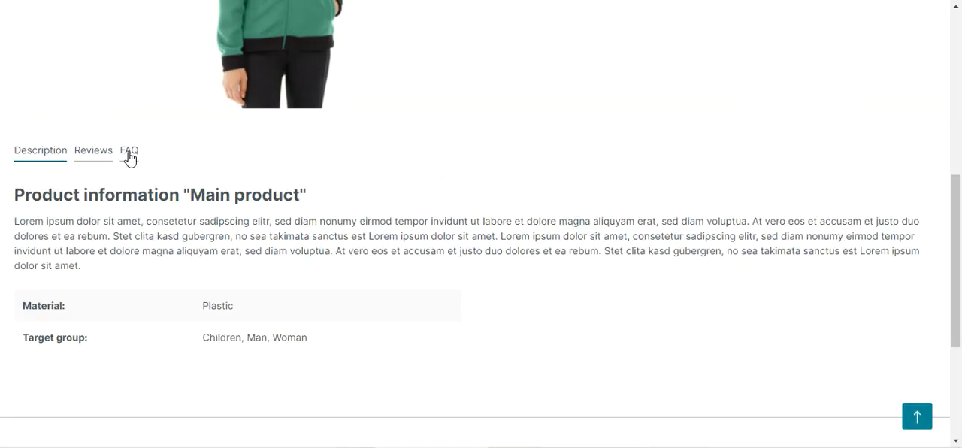
left_click(129, 155)
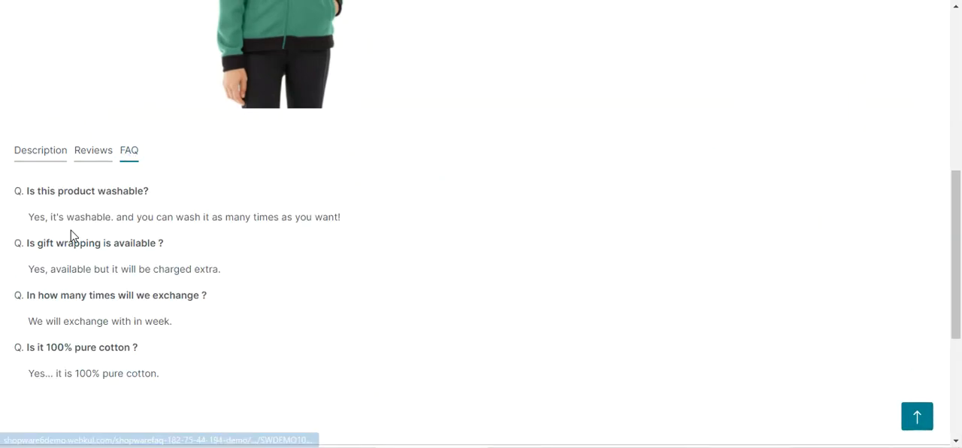
left_click_drag(118, 219, 342, 228)
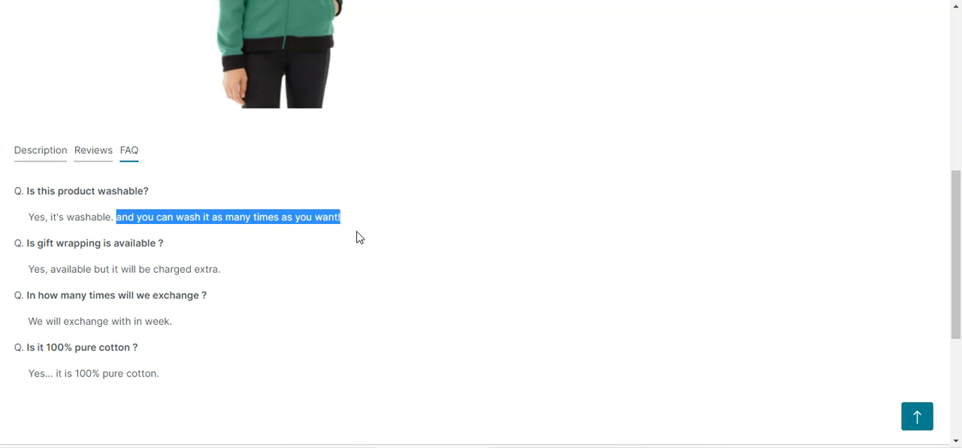
left_click(344, 232)
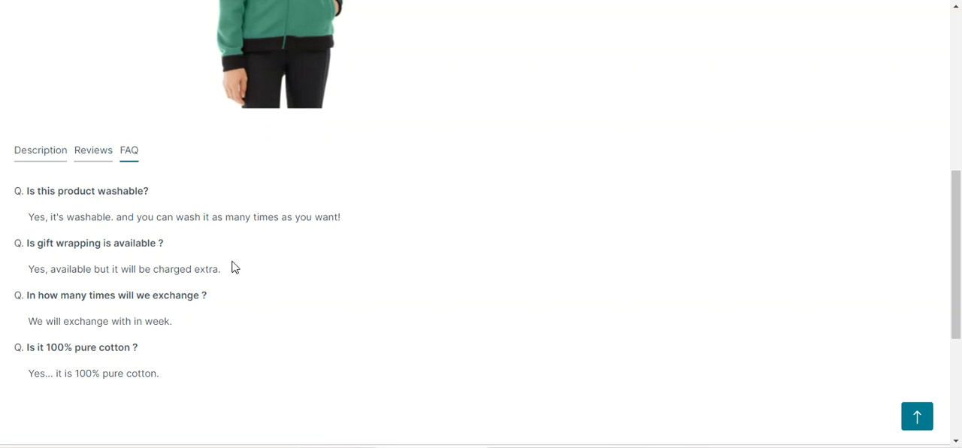
- Review the Main product's storefront page and read through every question listed in its FAQ section
scroll(154, 331, "up", 1)
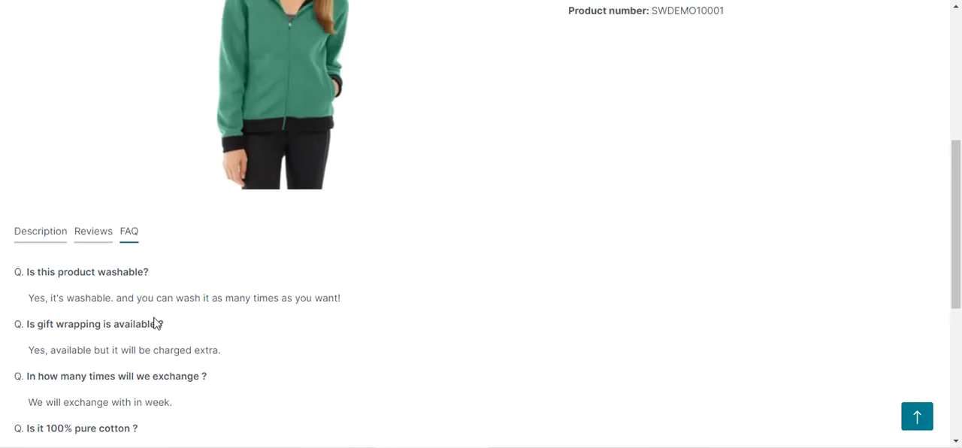
scroll(155, 323, "up", 5)
scroll(155, 323, "down", 3)
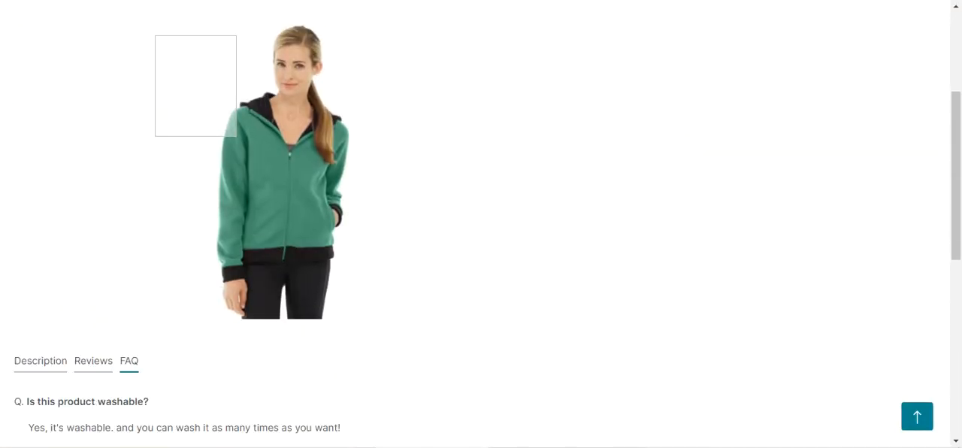
scroll(481, 225, "down", 3)
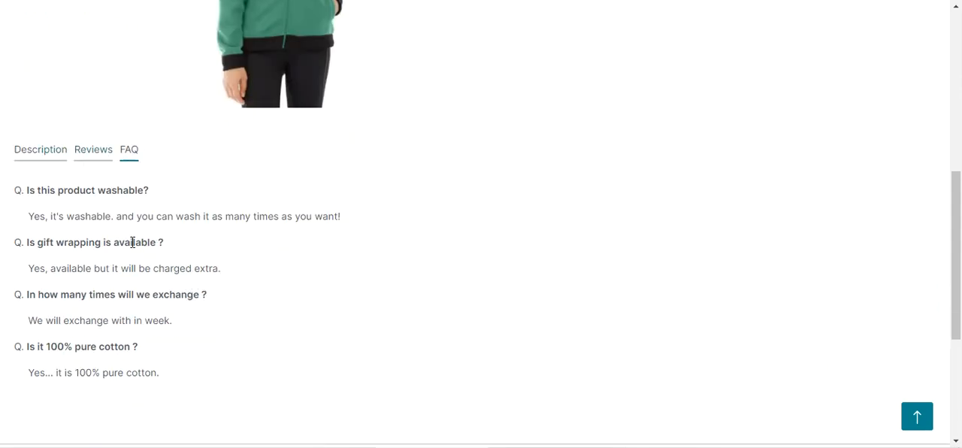
left_click(137, 161)
left_click_drag(27, 190, 141, 189)
left_click_drag(27, 242, 156, 258)
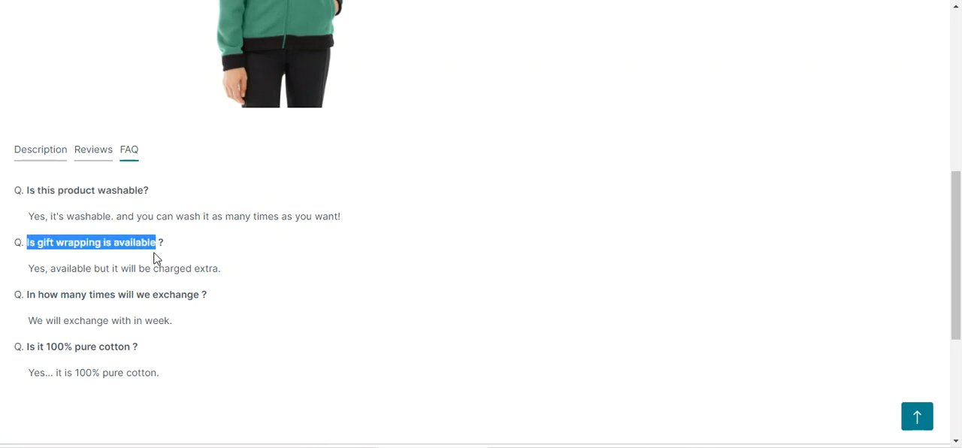
left_click_drag(37, 294, 175, 301)
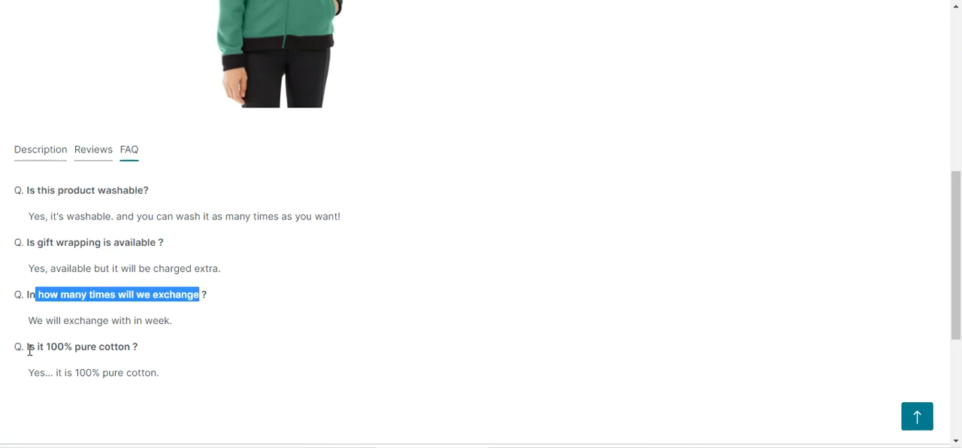
left_click_drag(30, 350, 126, 369)
left_click(164, 351)
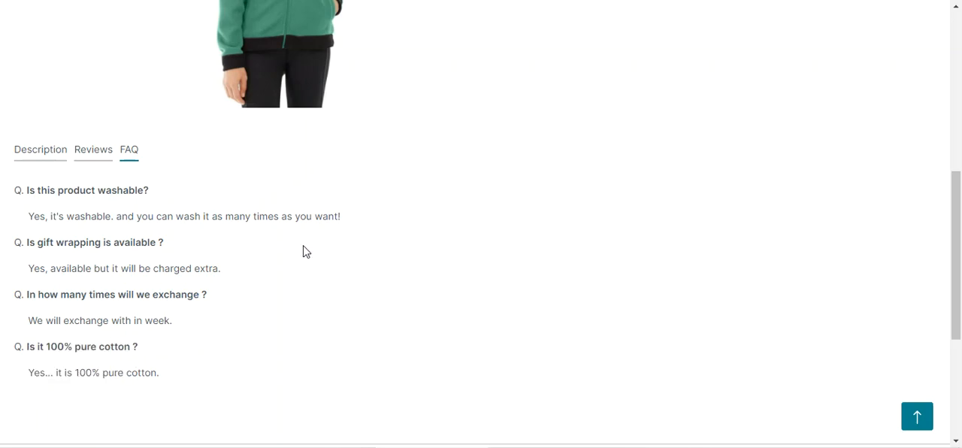
scroll(264, 249, "up", 4)
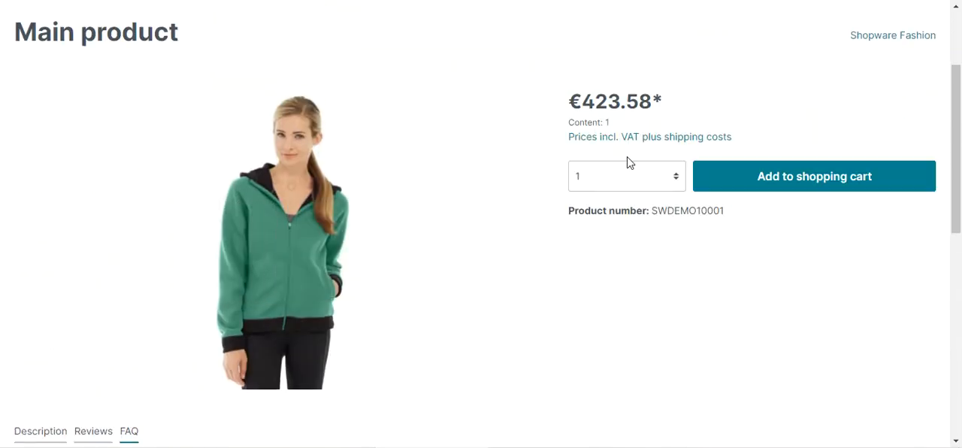
scroll(473, 230, "down", 3)
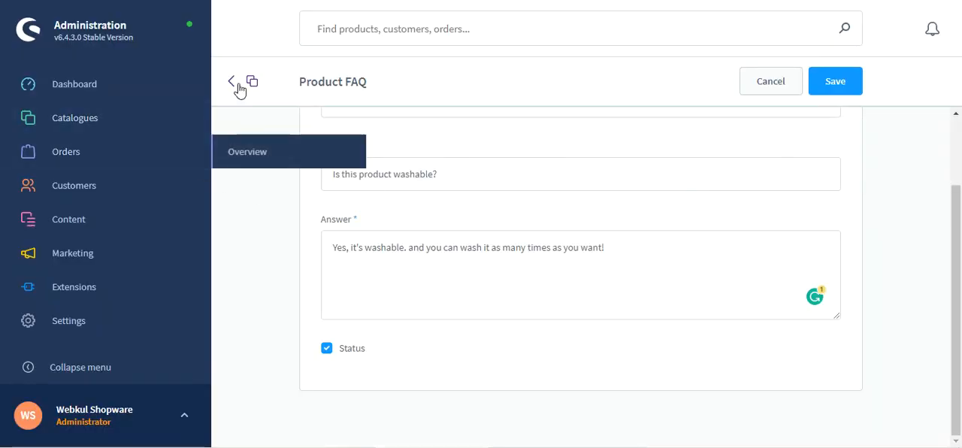
- Open the Product FAQ extension from the administration settings and start a new FAQ entry
left_click(230, 84)
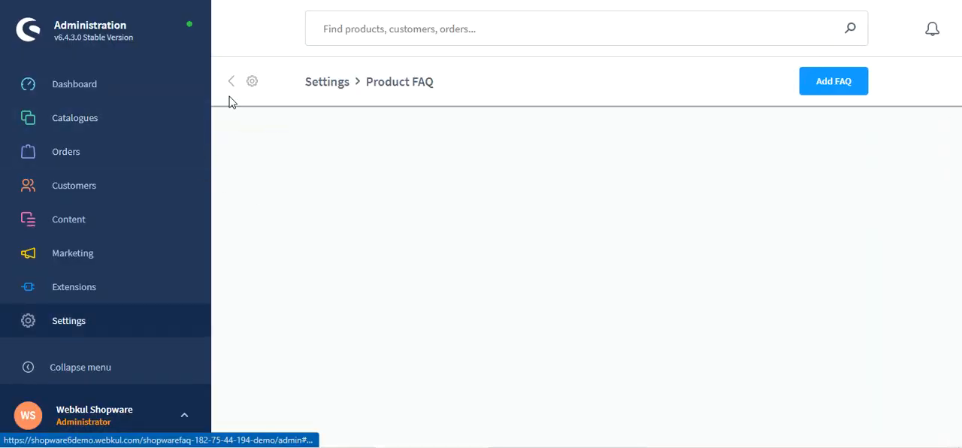
left_click(80, 326)
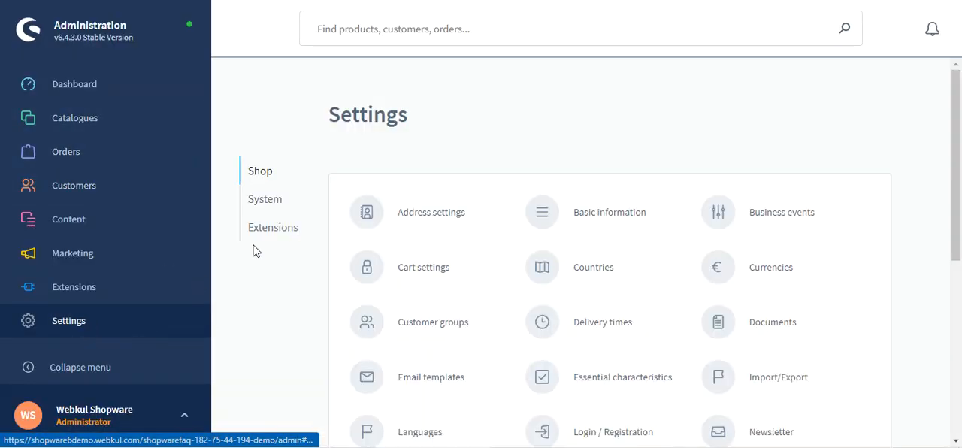
left_click(284, 239)
left_click(417, 217)
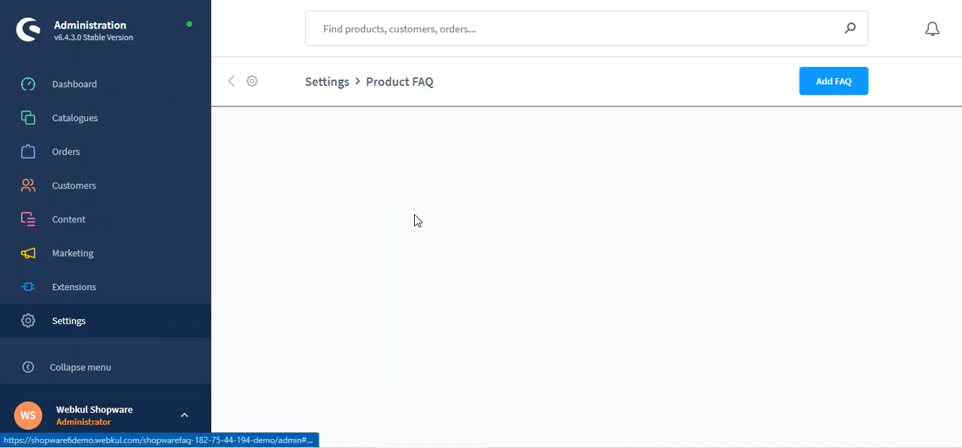
left_click(833, 85)
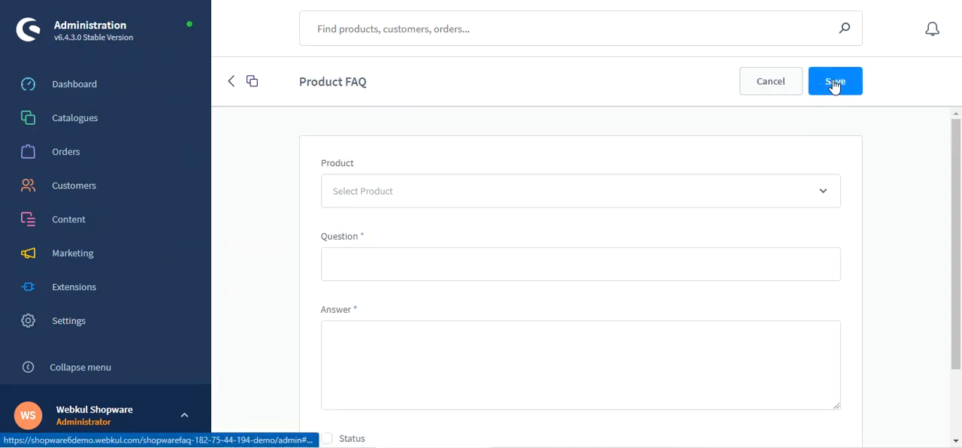
- Look over the question, answer and status fields of the new FAQ form
left_click_drag(957, 165, 960, 235)
left_click(378, 176)
left_click(378, 258)
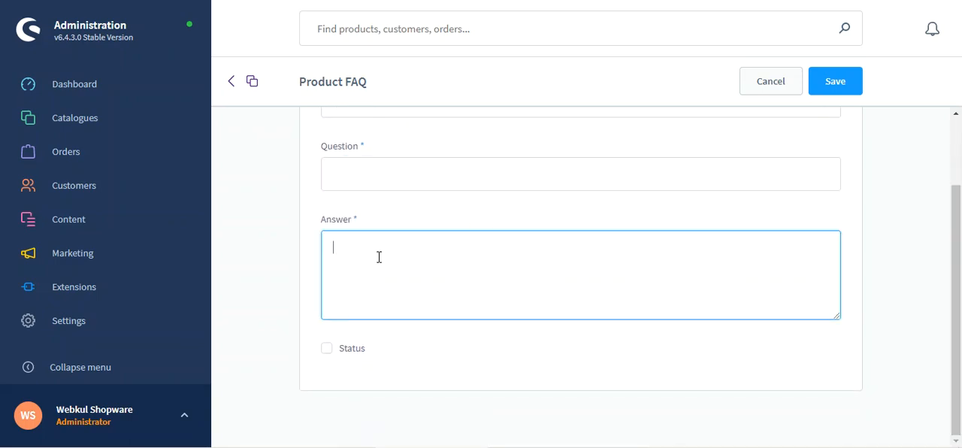
left_click(327, 351)
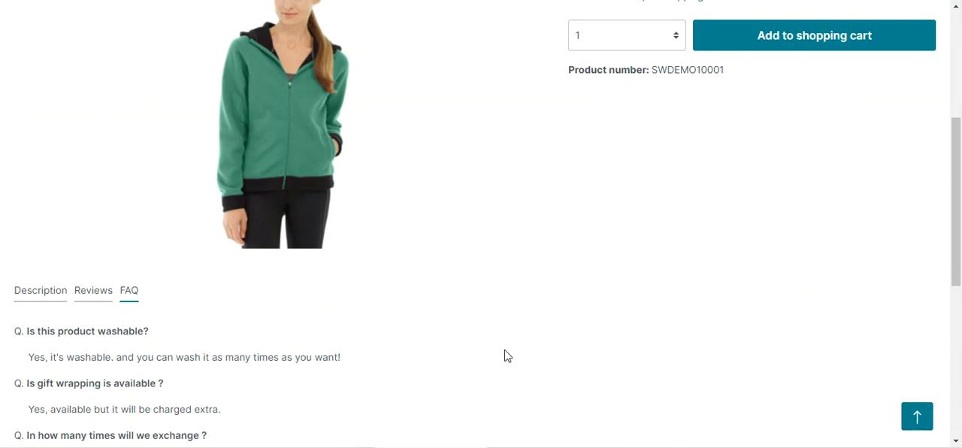
- Return to the Main product's storefront page and look over its product details and FAQ questions and answers again
scroll(509, 352, "down", 2)
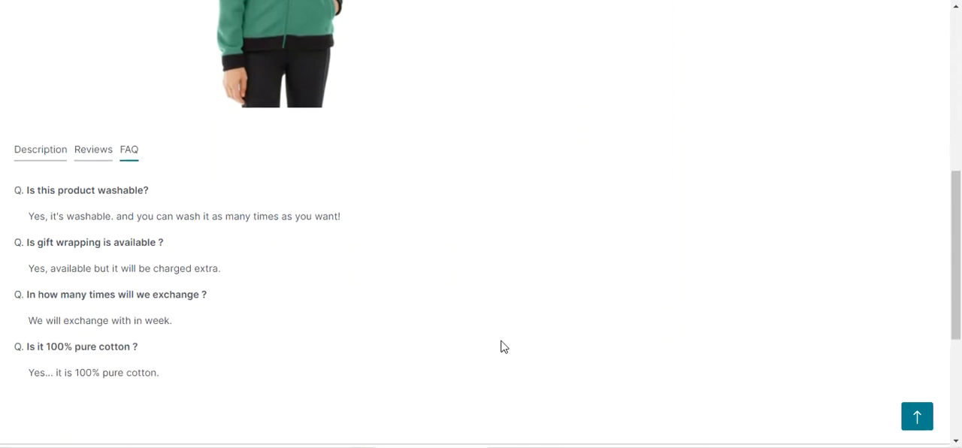
scroll(489, 327, "up", 6)
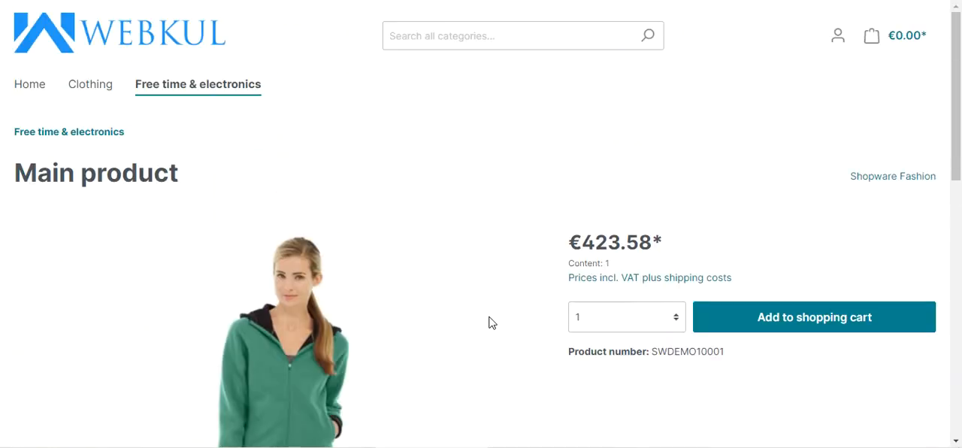
scroll(490, 323, "down", 4)
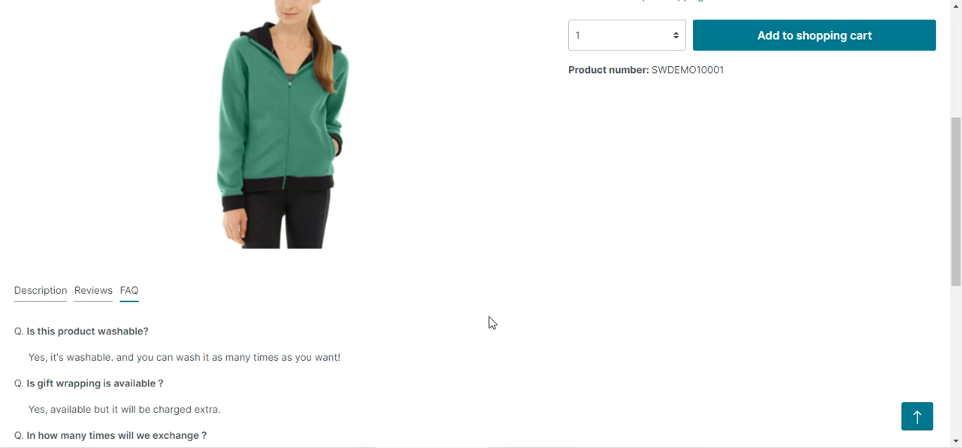
scroll(489, 322, "down", 2)
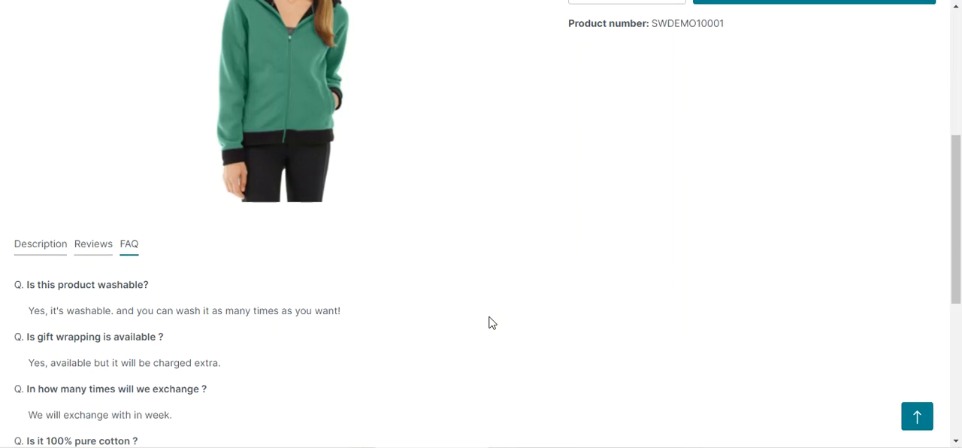
scroll(489, 322, "up", 1)
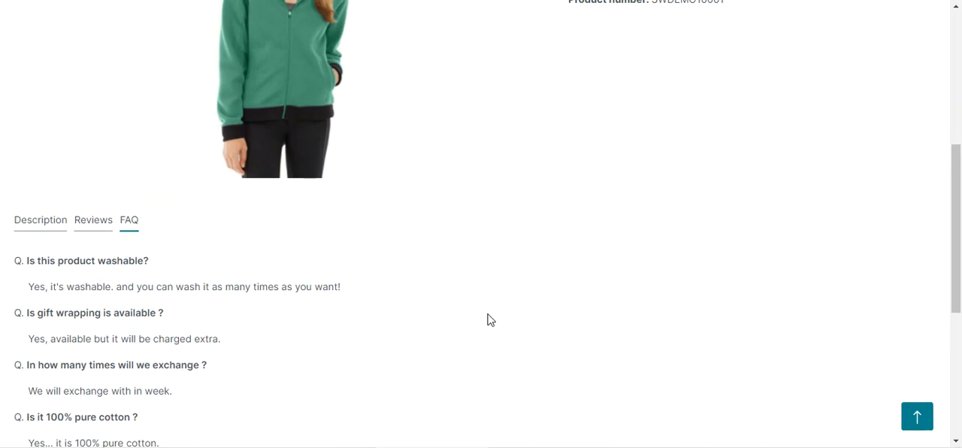
scroll(489, 320, "up", 6)
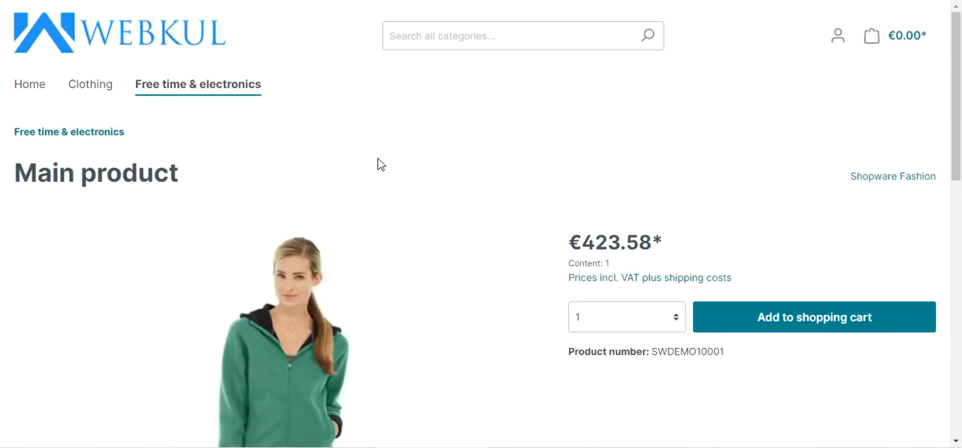